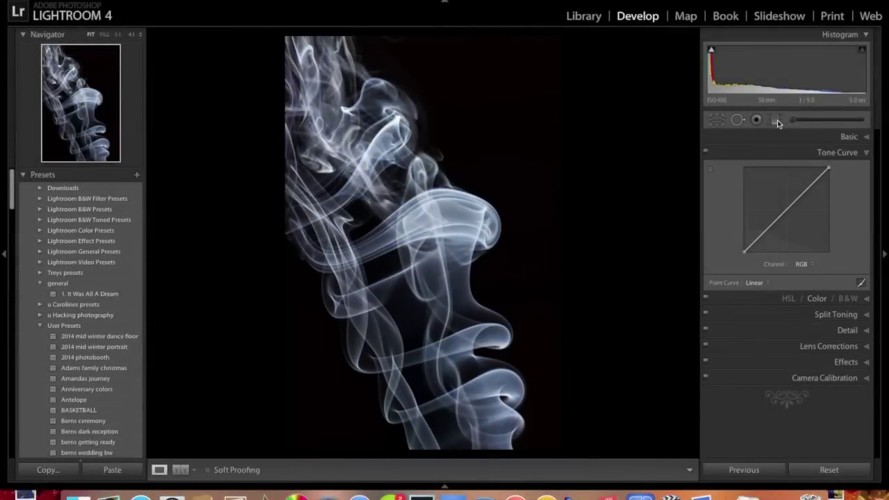
# Step: Add a blue graduated filter to the smoke photo, running from its upper edge down past the middle
pyautogui.click(776, 121)
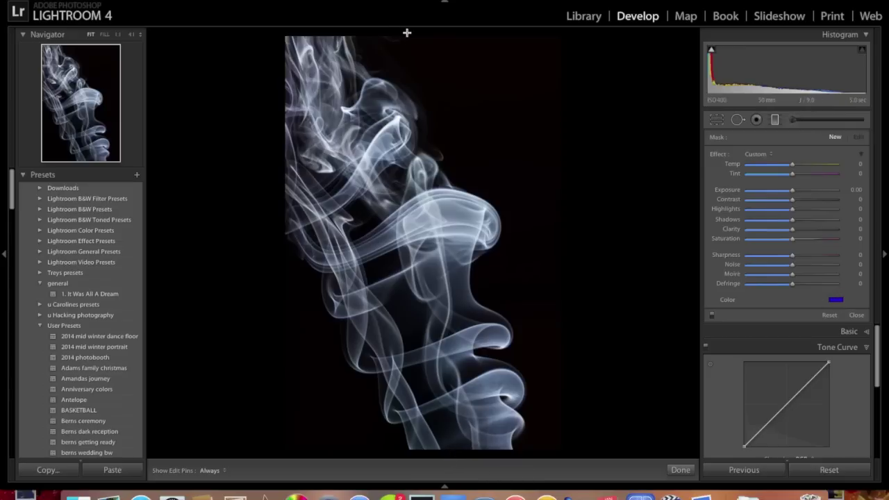
pyautogui.moveTo(409, 34); pyautogui.dragTo(411, 294)
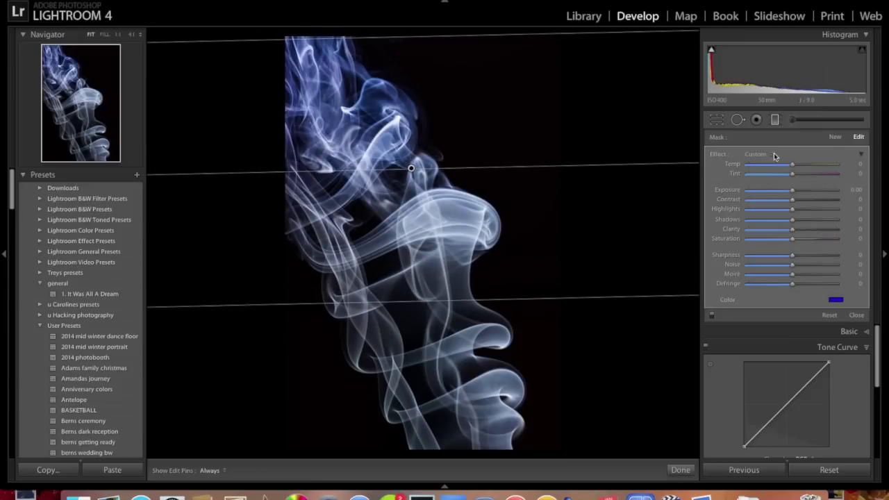
# Step: Add a second graduated filter in red, hue 353 and saturation 93, running from the photo's lower edge upward
pyautogui.click(835, 138)
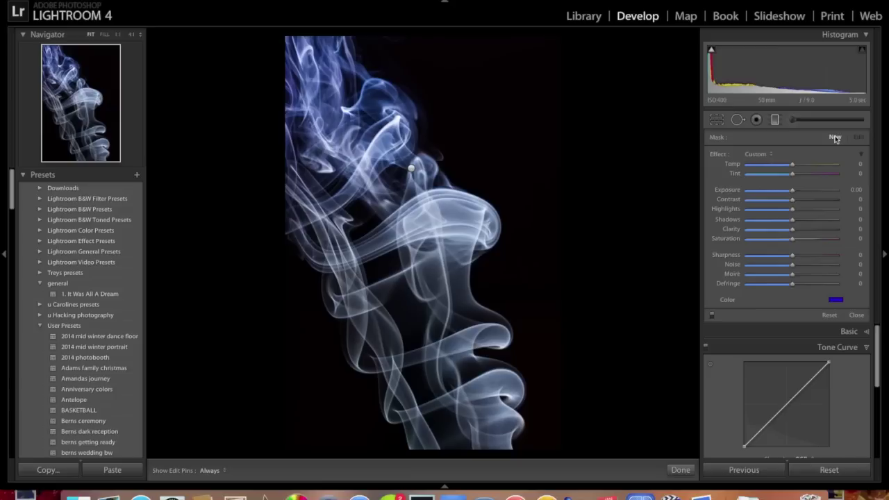
pyautogui.click(835, 301)
pyautogui.moveTo(748, 299); pyautogui.dragTo(818, 293)
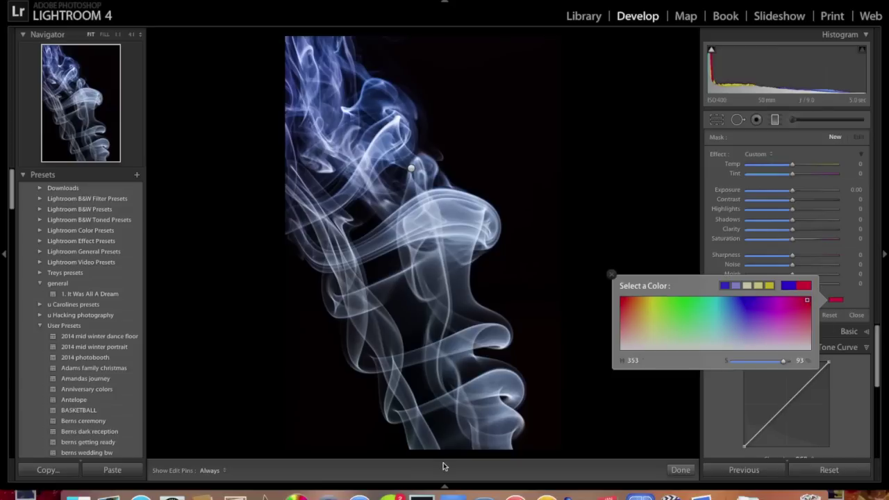
pyautogui.moveTo(470, 453); pyautogui.dragTo(462, 141)
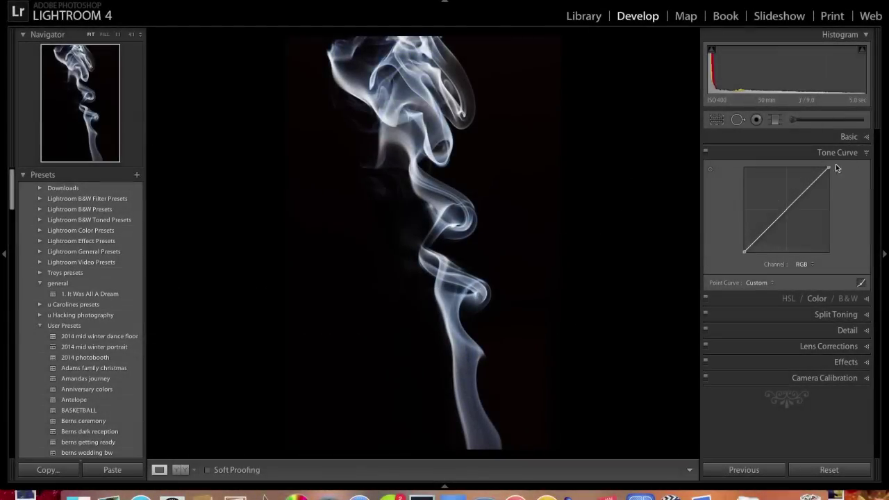
# Step: Invert the RGB tone curve of the single-plume smoke photo by swapping its black and white end points
pyautogui.moveTo(826, 168); pyautogui.dragTo(829, 252)
pyautogui.moveTo(743, 251); pyautogui.dragTo(744, 167)
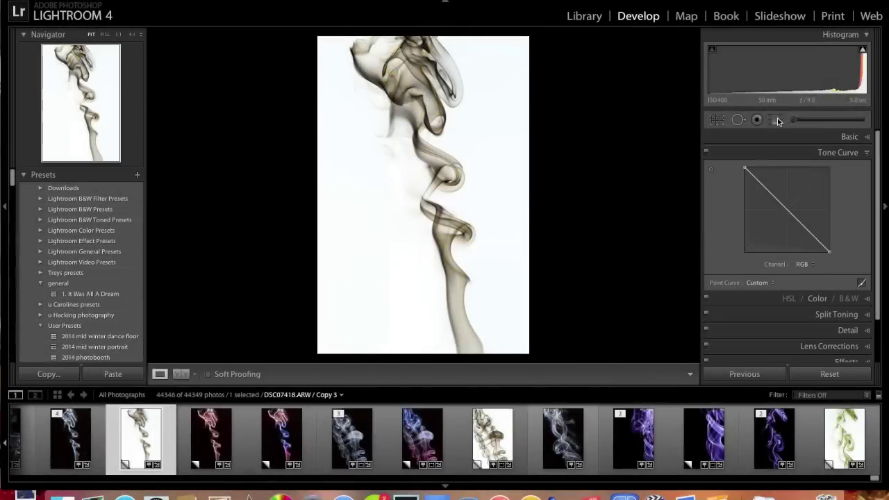
# Step: Tint the inverted smoke with a blue graduated filter from the upper edge down and a red one from the lower edge up
pyautogui.click(776, 120)
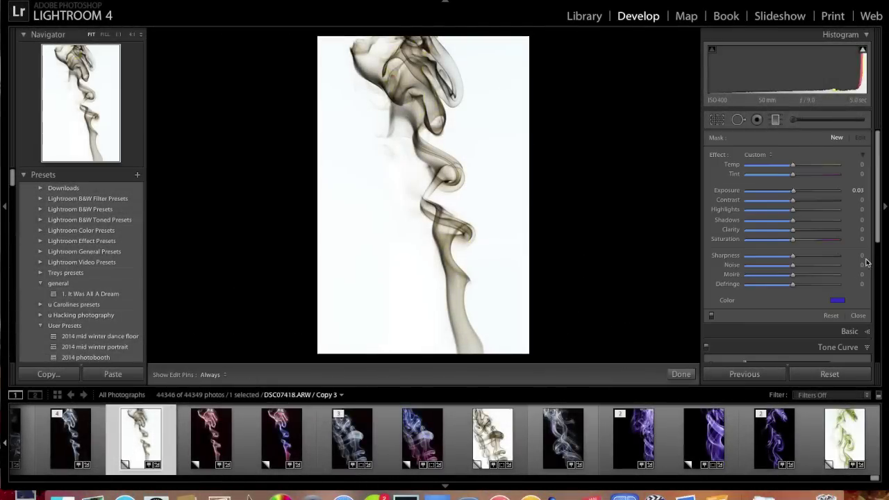
pyautogui.moveTo(425, 35); pyautogui.dragTo(428, 344)
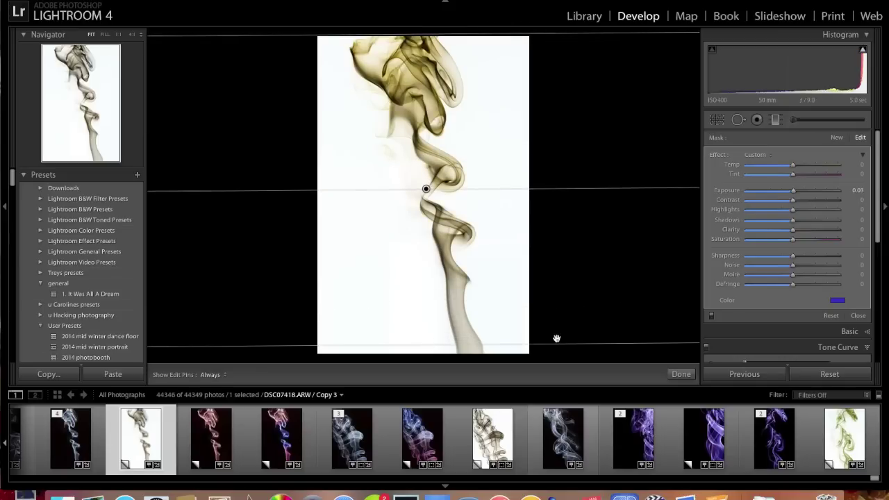
pyautogui.click(837, 300)
pyautogui.click(625, 299)
pyautogui.moveTo(461, 353); pyautogui.dragTo(463, 102)
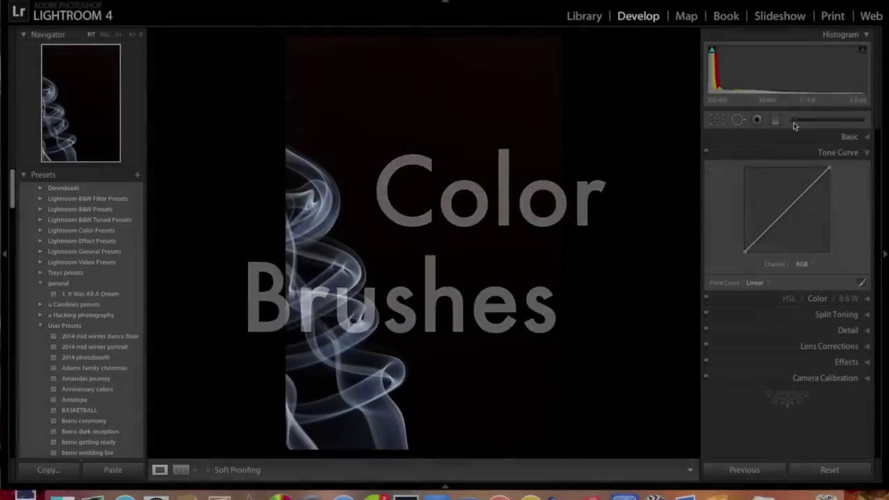
# Step: Paint the uppermost smoke curl red with a size 12 adjustment brush
pyautogui.click(793, 121)
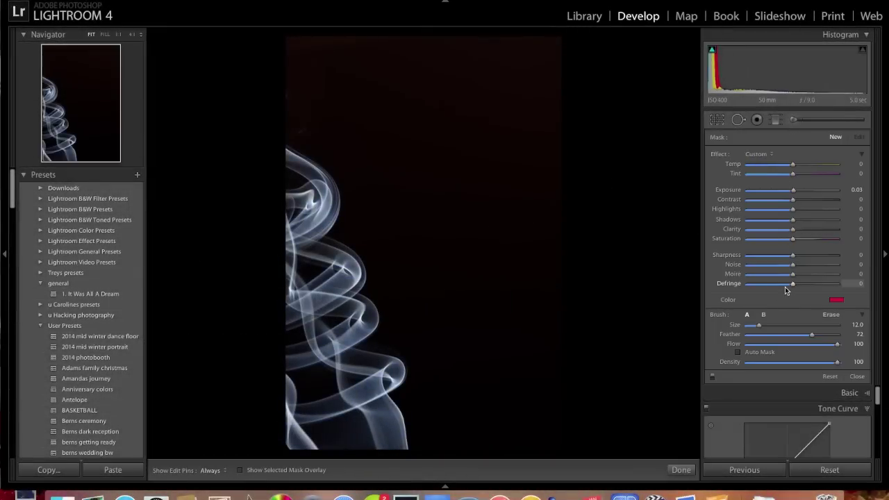
pyautogui.press('h')
pyautogui.moveTo(287, 148)
pyautogui.mouseDown()
pyautogui.moveTo(323, 203)
pyautogui.moveTo(285, 232)
pyautogui.moveTo(302, 196)
pyautogui.moveTo(288, 144)
pyautogui.moveTo(307, 196)
pyautogui.mouseUp()
pyautogui.press('h')
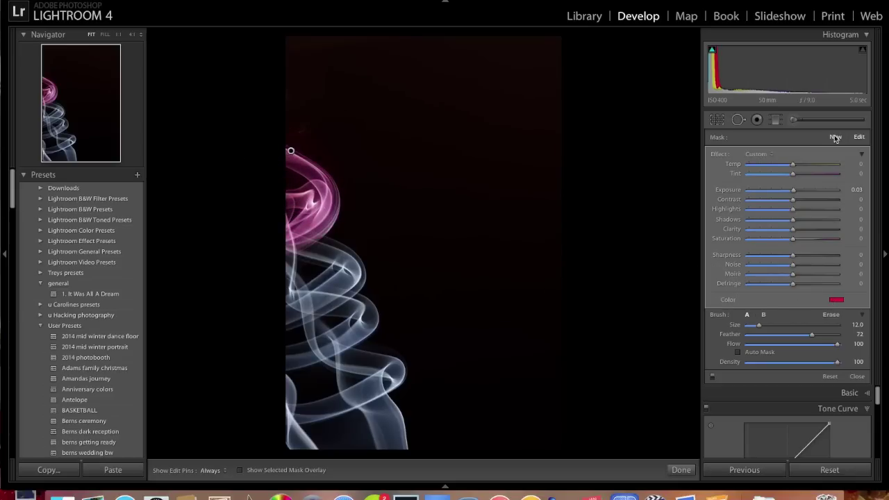
# Step: Create a new brush adjustment in blue, hue 232 and saturation 92, and paint the second smoke curl at size 11
pyautogui.press('Return')
pyautogui.click(836, 299)
pyautogui.click(743, 300)
pyautogui.click(314, 260)
pyautogui.press('h')
pyautogui.moveTo(320, 259)
pyautogui.mouseDown()
pyautogui.moveTo(334, 284)
pyautogui.moveTo(297, 301)
pyautogui.moveTo(302, 270)
pyautogui.mouseUp()
pyautogui.press('h')
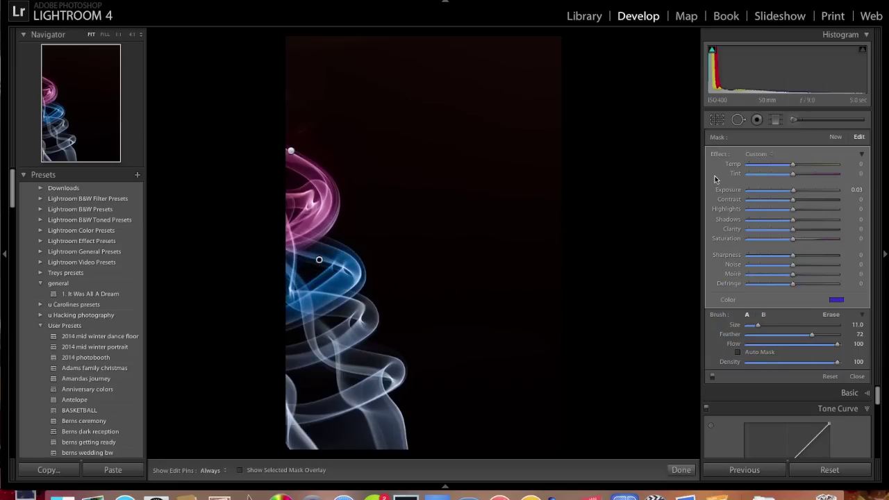
pyautogui.press('[')
# Step: Create a new brush adjustment in orange and paint the third smoke curl with it
pyautogui.click(833, 137)
pyautogui.click(836, 299)
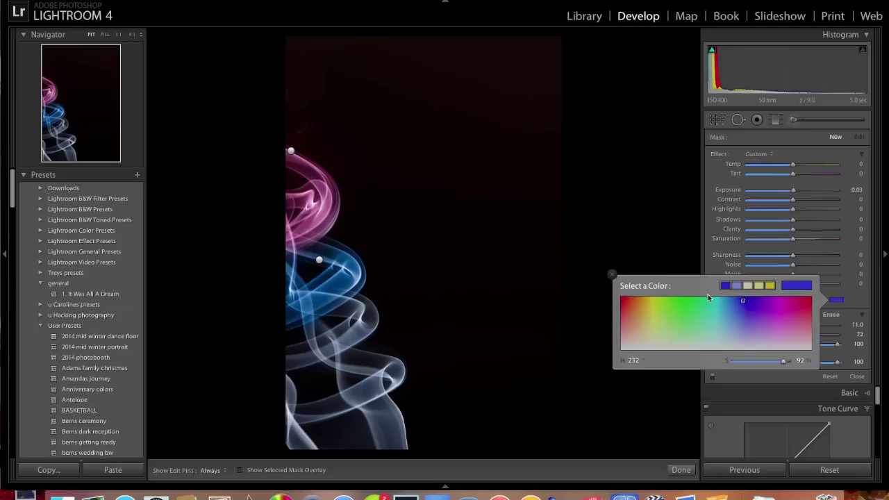
pyautogui.click(639, 301)
pyautogui.press('h')
pyautogui.moveTo(332, 314)
pyautogui.mouseDown()
pyautogui.moveTo(365, 321)
pyautogui.moveTo(302, 353)
pyautogui.mouseUp()
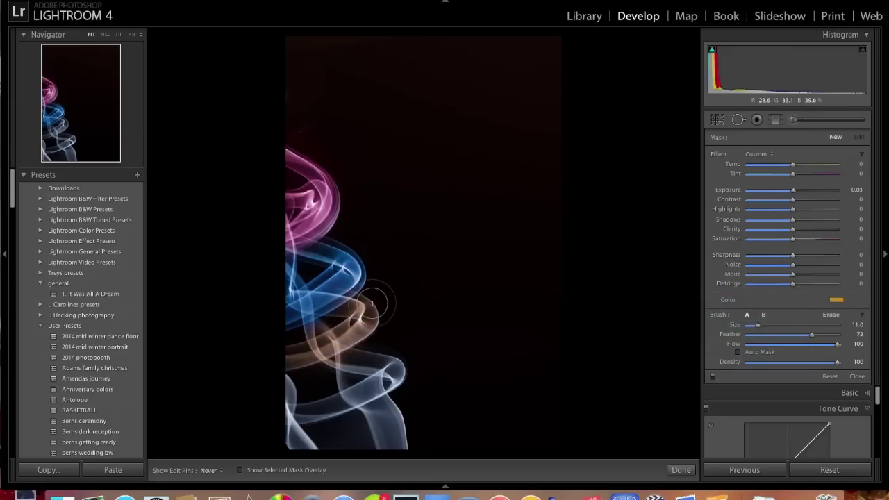
pyautogui.press('h')
# Step: Create a new brush adjustment in green, hue 118 and saturation 94, and paint the fourth smoke curl
pyautogui.click(834, 137)
pyautogui.click(836, 300)
pyautogui.click(682, 300)
pyautogui.press('h')
pyautogui.moveTo(393, 365)
pyautogui.mouseDown()
pyautogui.moveTo(354, 364)
pyautogui.moveTo(393, 370)
pyautogui.moveTo(304, 408)
pyautogui.moveTo(287, 390)
pyautogui.moveTo(346, 395)
pyautogui.moveTo(393, 363)
pyautogui.mouseUp()
pyautogui.press('h')
# Step: Set the new brush adjustment's colour to yellow and paint the smoke stems along the photo's lower edge
pyautogui.click(836, 299)
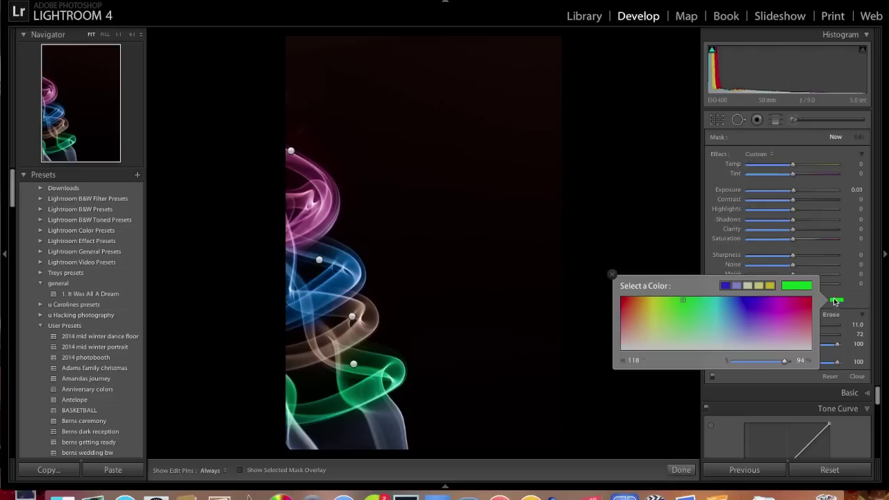
pyautogui.click(654, 298)
pyautogui.press('h')
pyautogui.moveTo(397, 417)
pyautogui.mouseDown()
pyautogui.moveTo(369, 425)
pyautogui.moveTo(391, 423)
pyautogui.moveTo(397, 445)
pyautogui.moveTo(319, 447)
pyautogui.moveTo(313, 444)
pyautogui.mouseUp()
pyautogui.press('h')
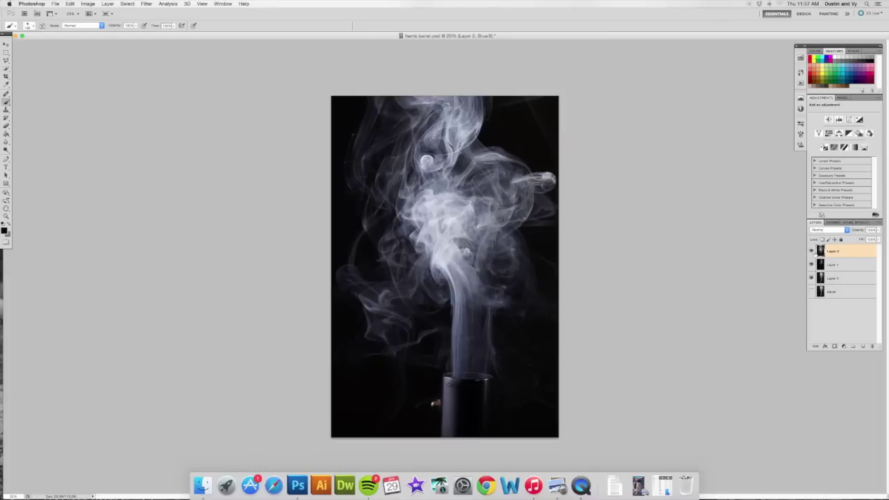
# Step: In Photoshop, preview the smoke layers of the barrel document individually, leaving Layer 2 and Layer 0 shown and Layer 1 hidden
pyautogui.click(812, 252)
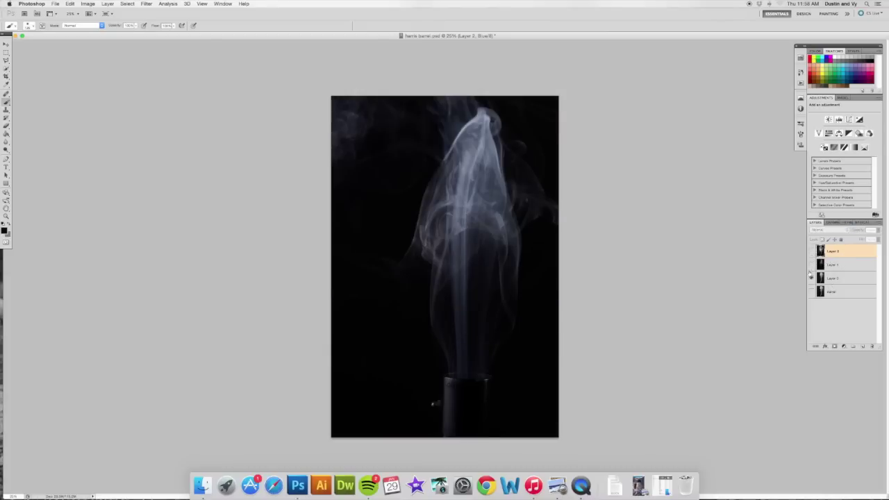
pyautogui.click(812, 279)
pyautogui.click(811, 279)
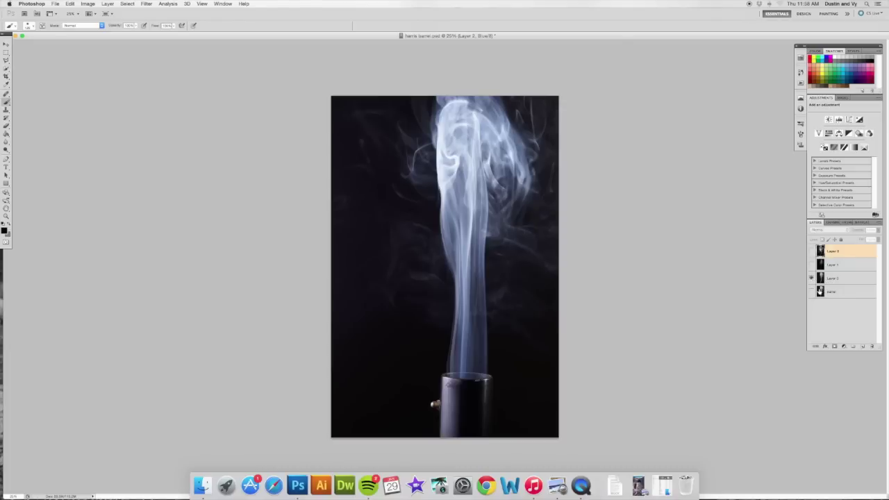
pyautogui.click(811, 251)
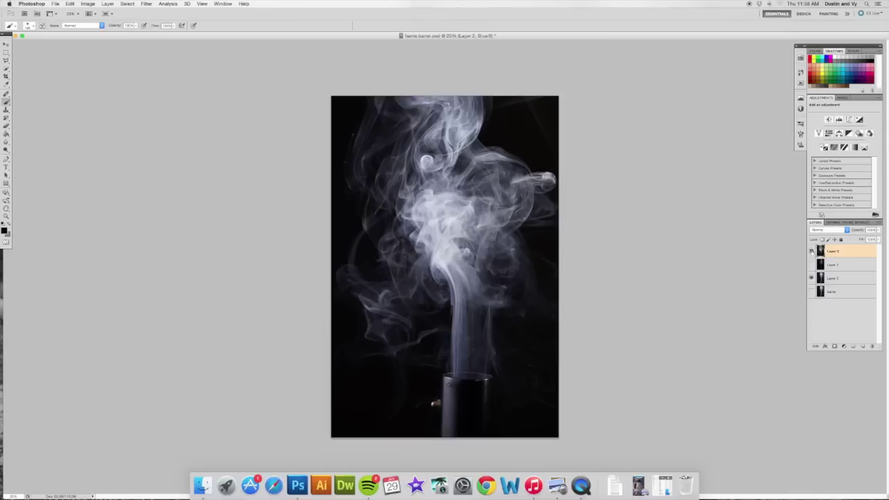
# Step: Isolate the Blue channel of Layer 2 and copy its entire contents
pyautogui.click(831, 222)
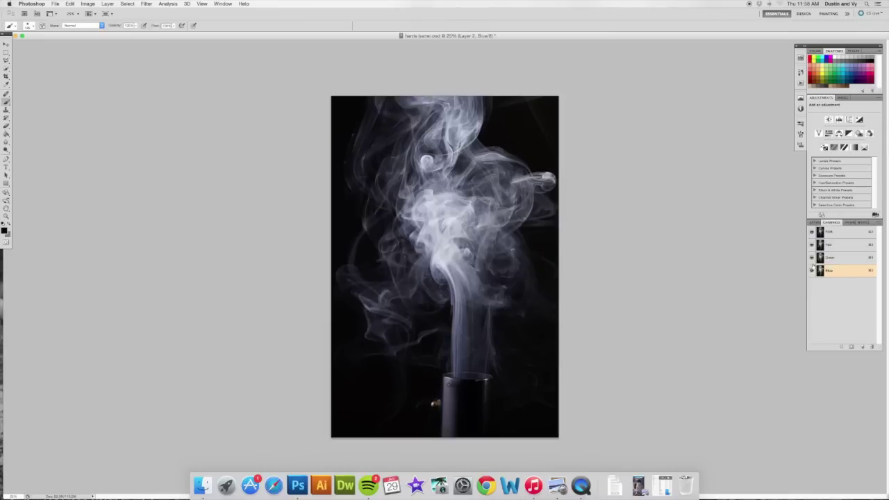
pyautogui.click(812, 258)
pyautogui.click(831, 271)
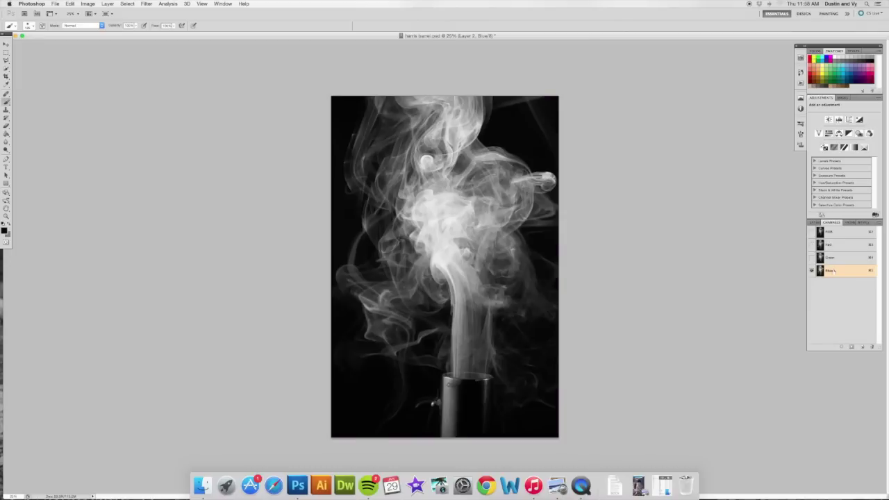
pyautogui.press('super+a')
pyautogui.press('super+c')
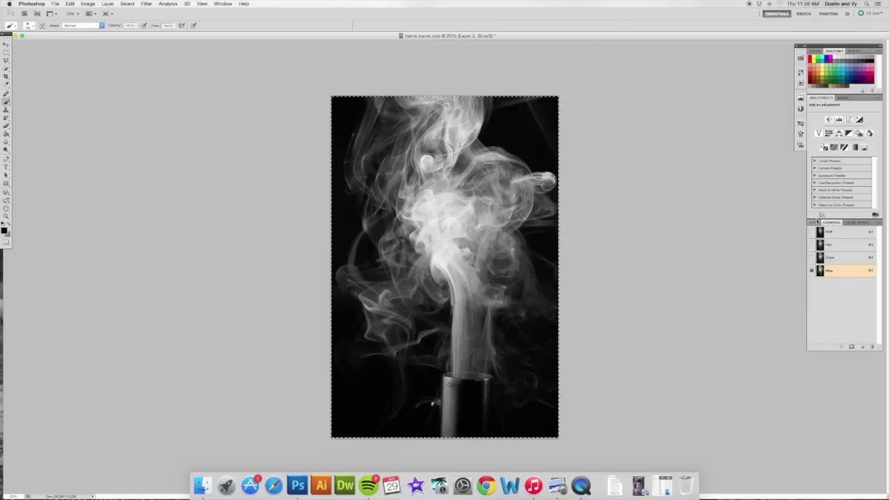
# Step: Paste the copied channel into the Blue channel of Layer 0 and return to the layer list
pyautogui.click(813, 223)
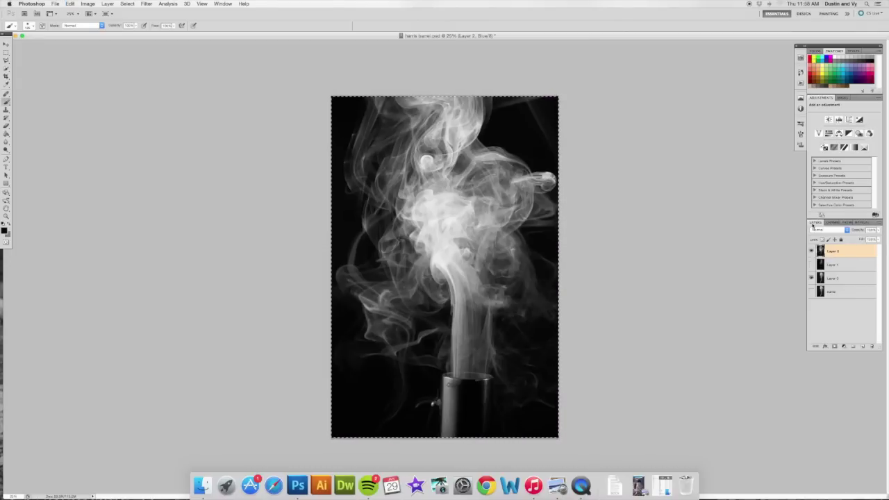
pyautogui.click(837, 278)
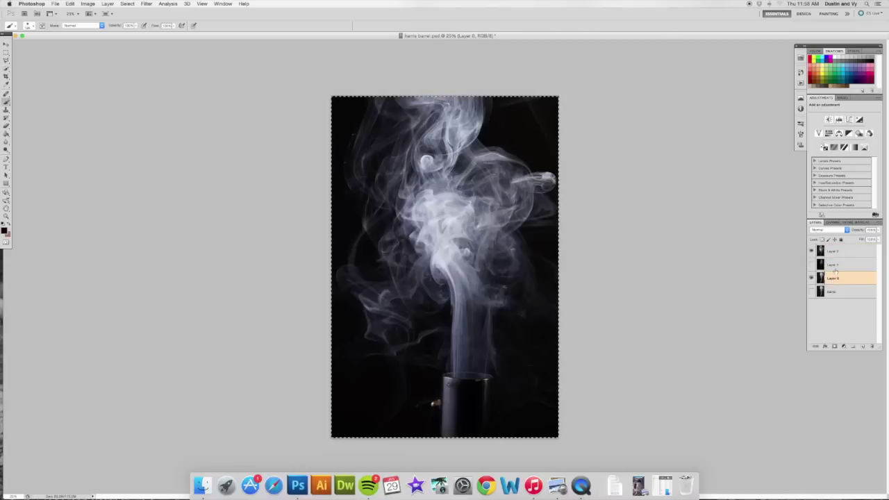
pyautogui.click(832, 222)
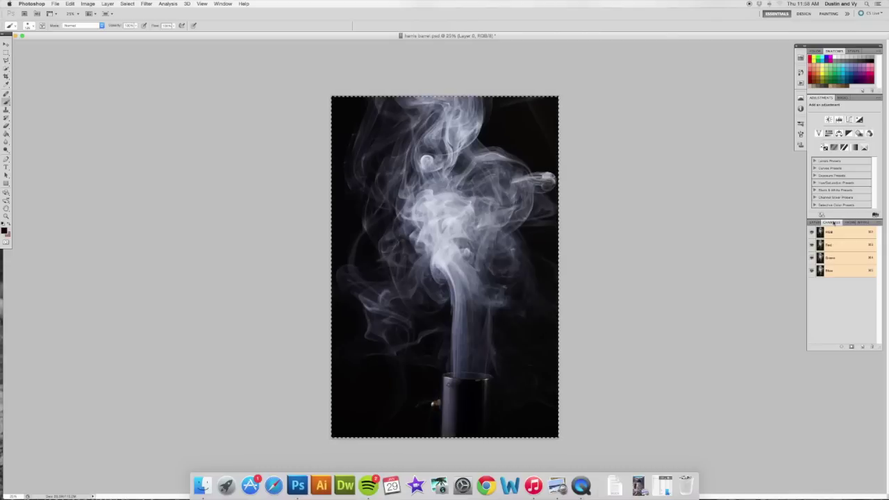
pyautogui.click(829, 272)
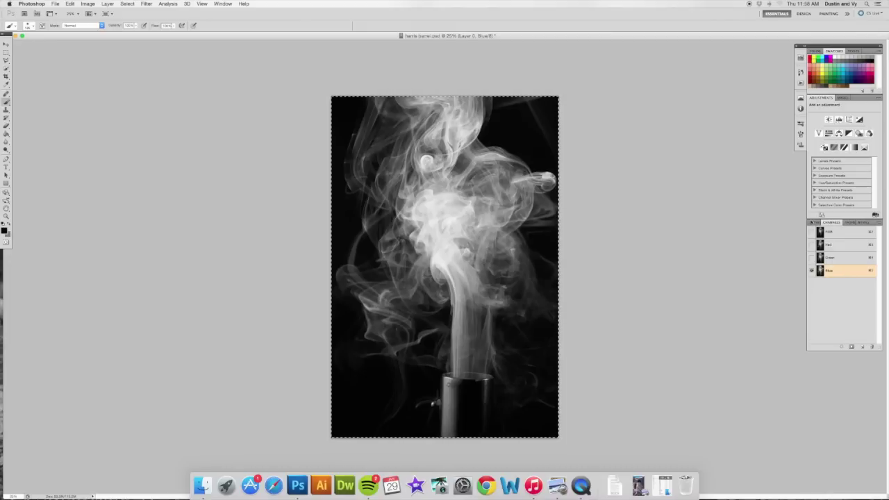
pyautogui.click(815, 222)
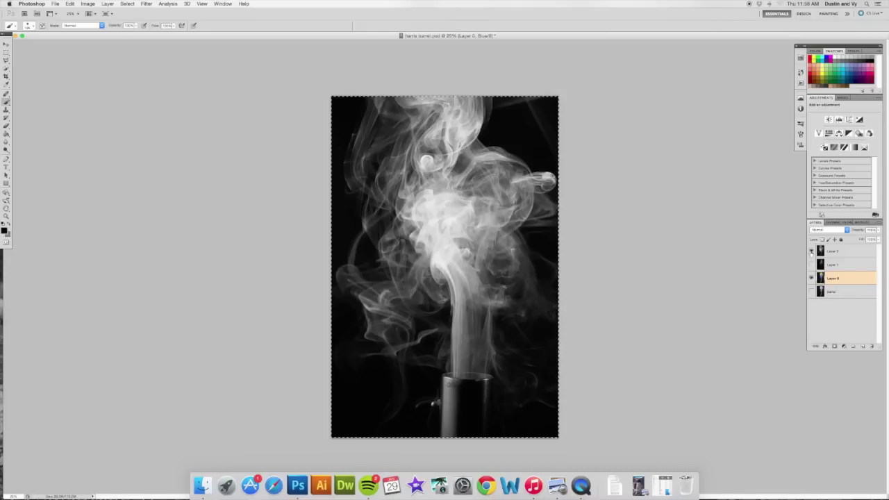
# Step: Hide Layer 2, show Layer 1 and copy the contents of its Green channel
pyautogui.keyDown('alt'); pyautogui.click(846, 267); pyautogui.keyUp('alt')
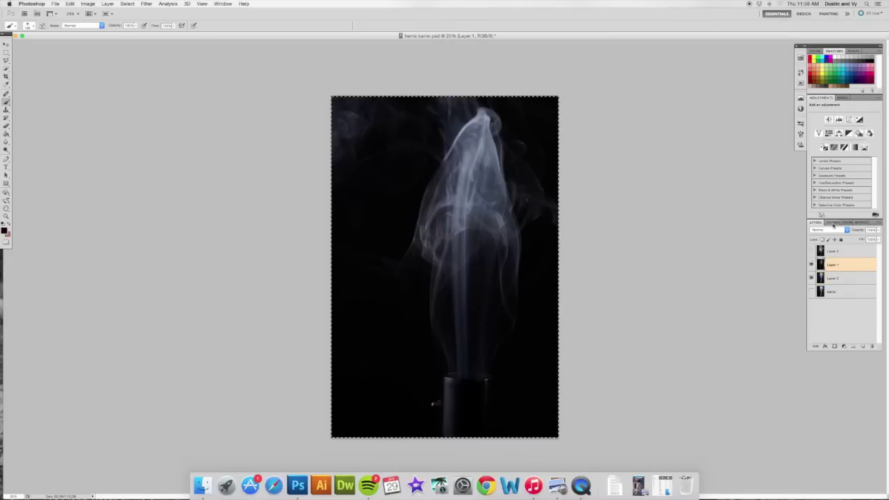
pyautogui.click(833, 223)
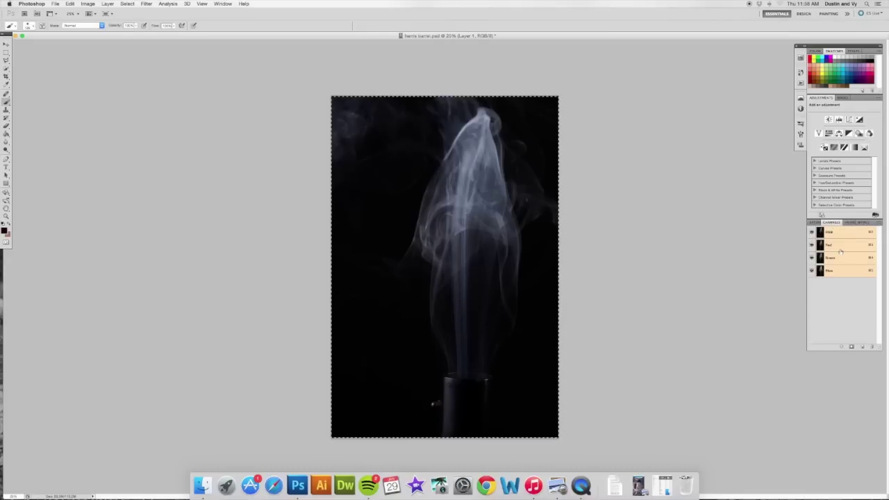
pyautogui.click(836, 258)
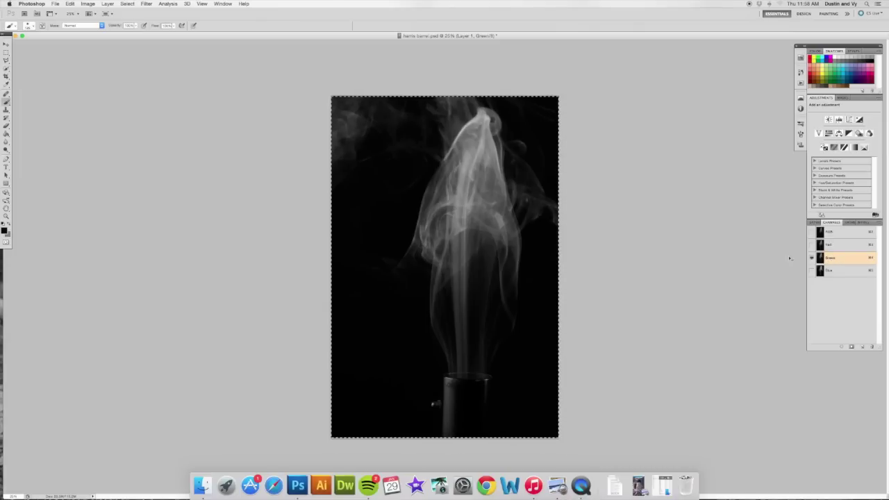
pyautogui.press('super+c')
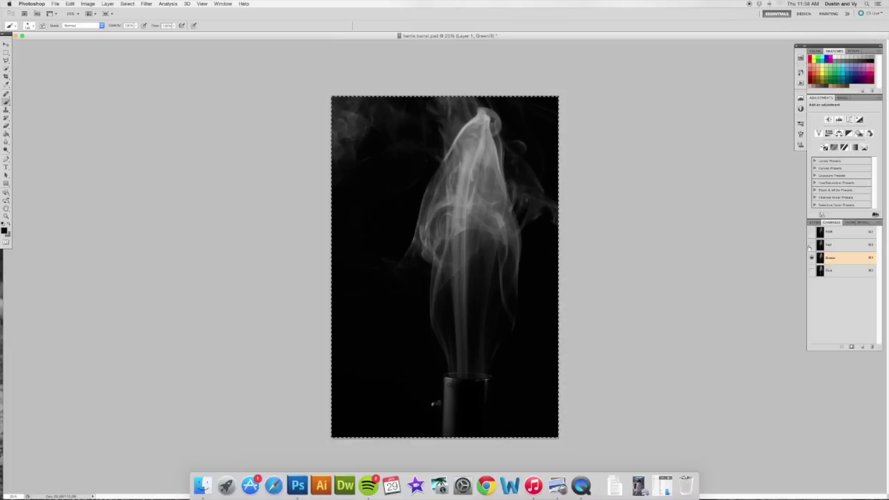
# Step: Paste the copied channel into the Green channel of Layer 0 and return to the layer list
pyautogui.click(814, 222)
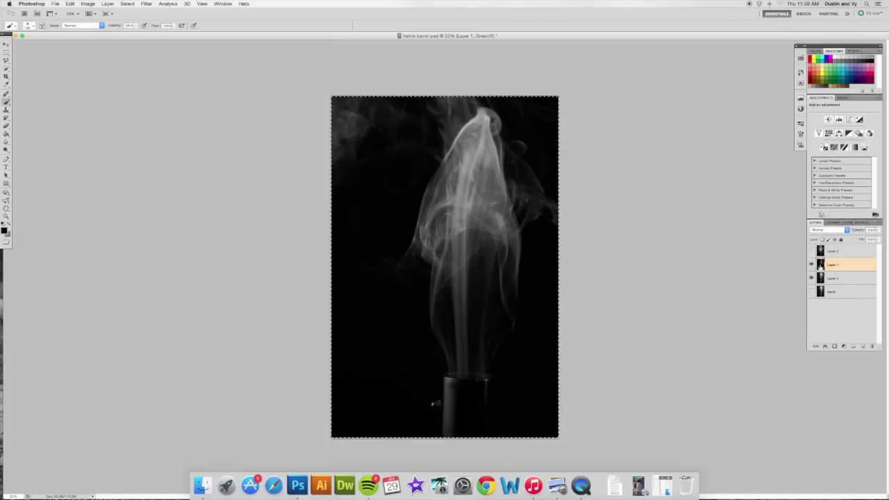
pyautogui.click(830, 277)
pyautogui.click(831, 222)
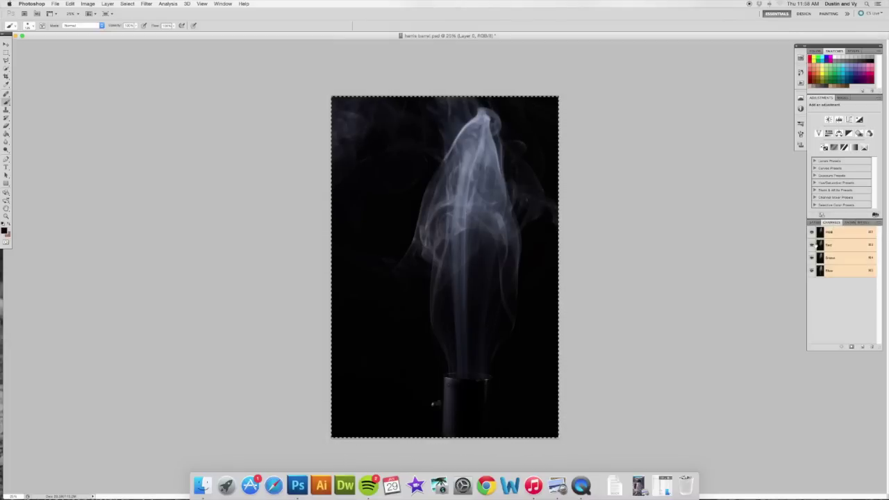
pyautogui.click(831, 258)
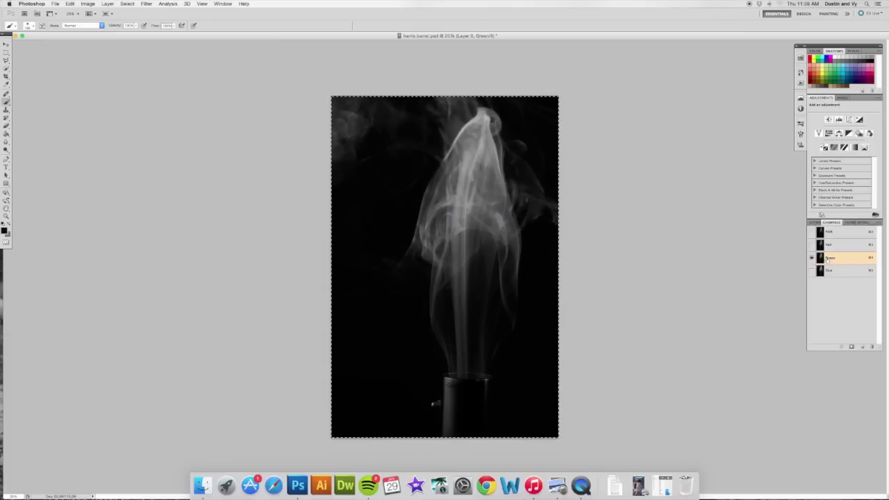
pyautogui.click(816, 222)
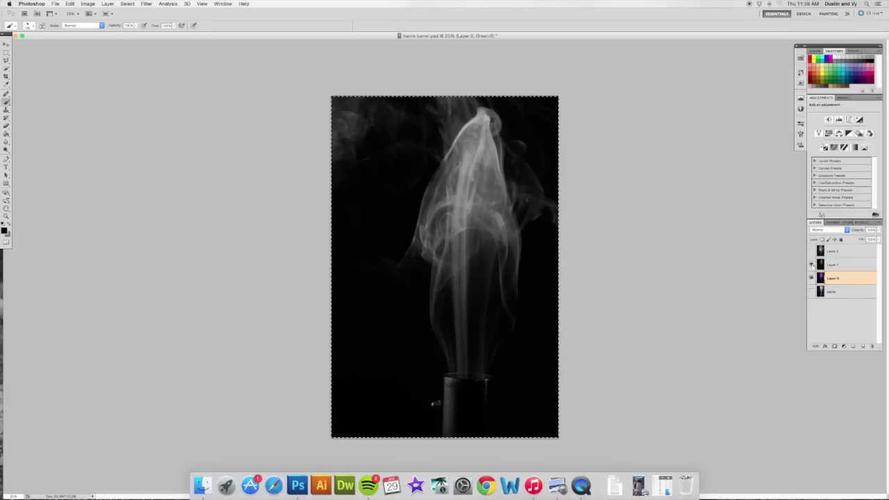
# Step: Select the Red channel of Layer 0, show all colour channels together and return to the layer list
pyautogui.click(832, 222)
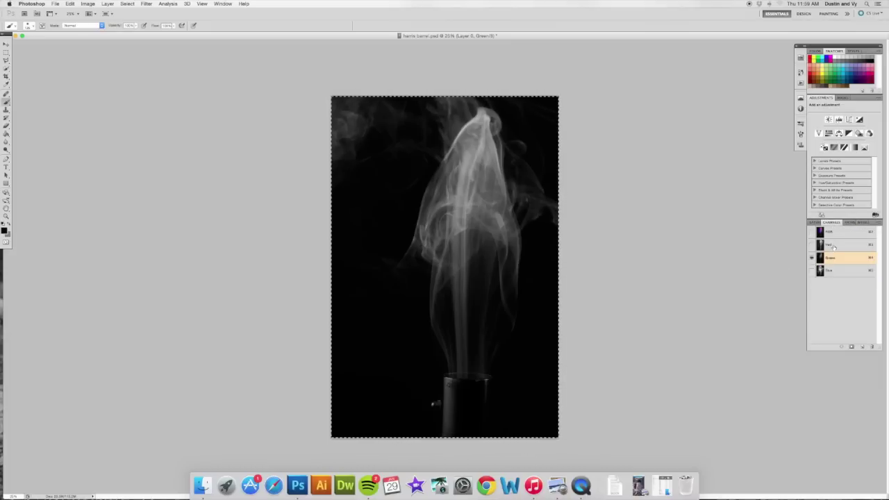
pyautogui.click(834, 246)
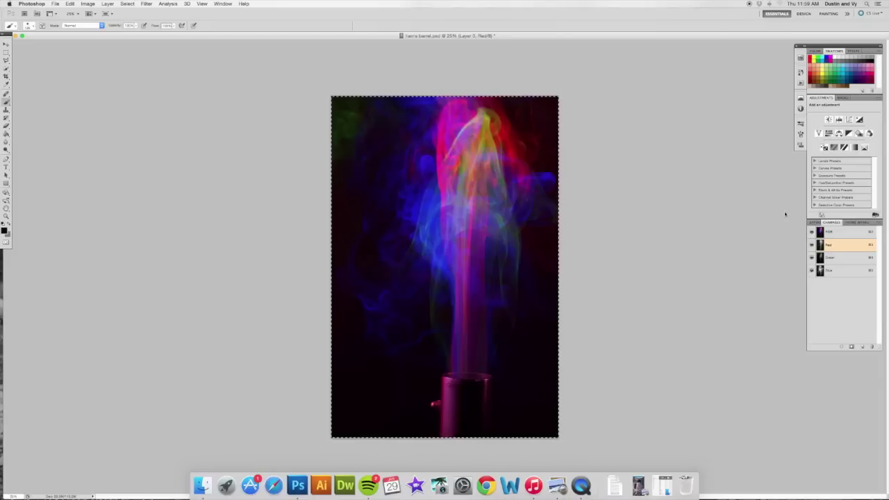
pyautogui.click(815, 223)
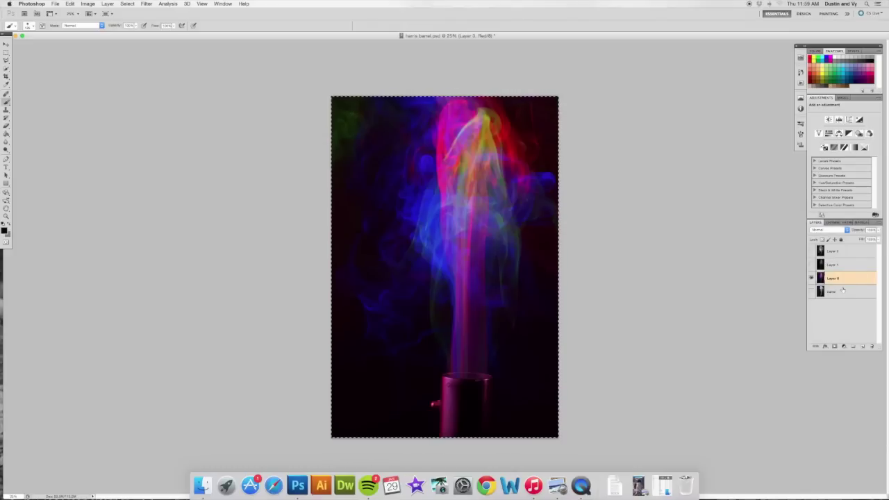
# Step: Show the original barrel layer, add a layer mask to Layer 0 and paint over the barrel to remove its colour cast
pyautogui.click(834, 347)
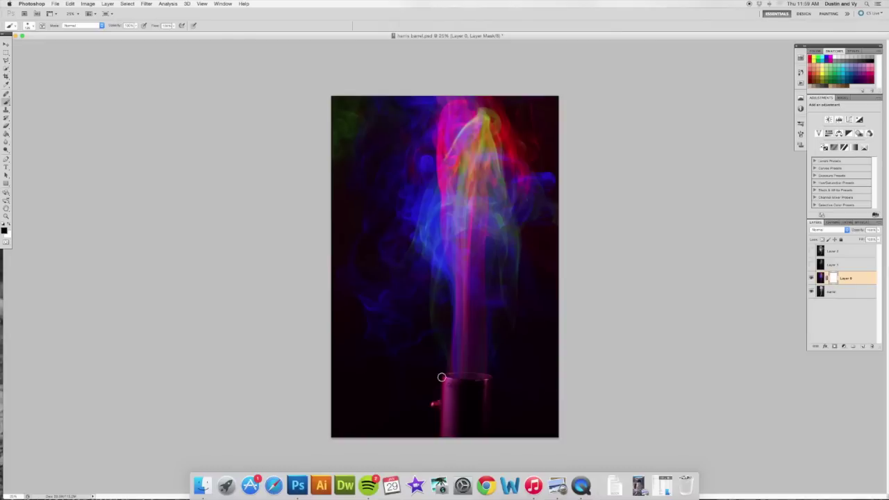
pyautogui.moveTo(447, 382)
pyautogui.mouseDown()
pyautogui.moveTo(487, 384)
pyautogui.moveTo(422, 395)
pyautogui.moveTo(454, 404)
pyautogui.moveTo(416, 404)
pyautogui.moveTo(483, 413)
pyautogui.moveTo(427, 415)
pyautogui.moveTo(475, 429)
pyautogui.moveTo(438, 432)
pyautogui.mouseUp()
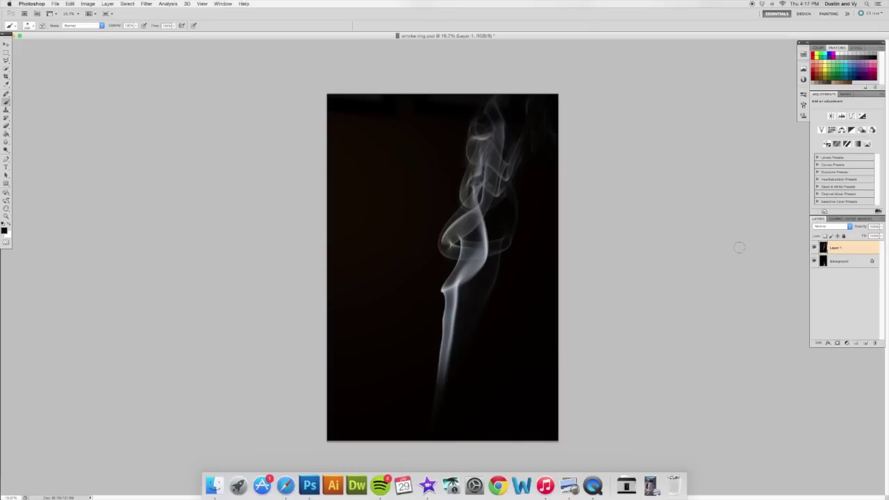
# Step: In smoke-ring.psd, toggle the smoke layer off and on, and lower its opacity until the portrait underneath shows through
pyautogui.click(815, 249)
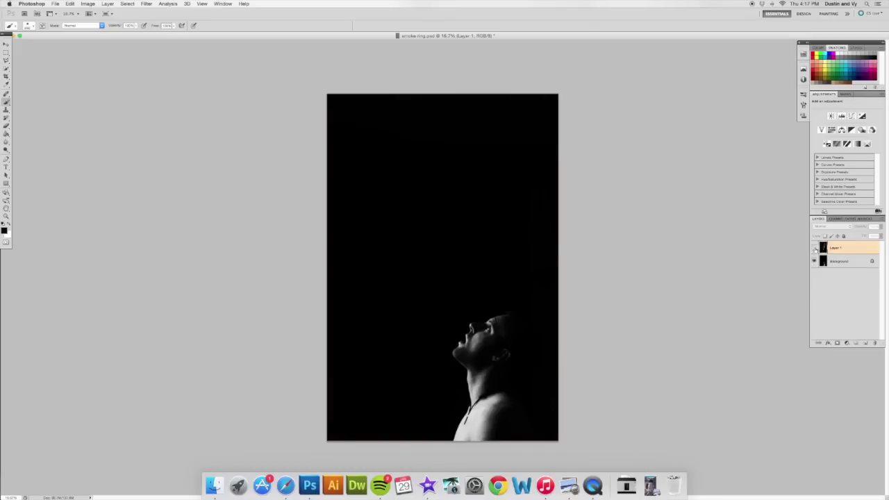
pyautogui.click(816, 249)
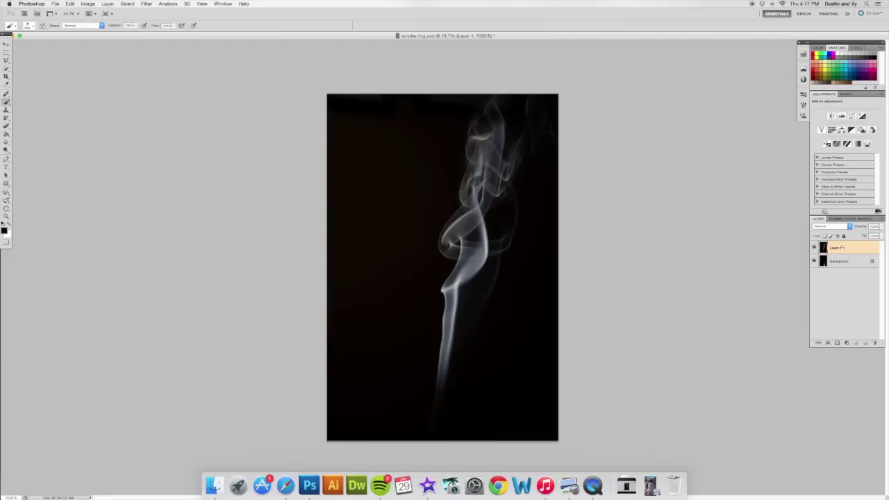
pyautogui.click(881, 227)
pyautogui.click(861, 235)
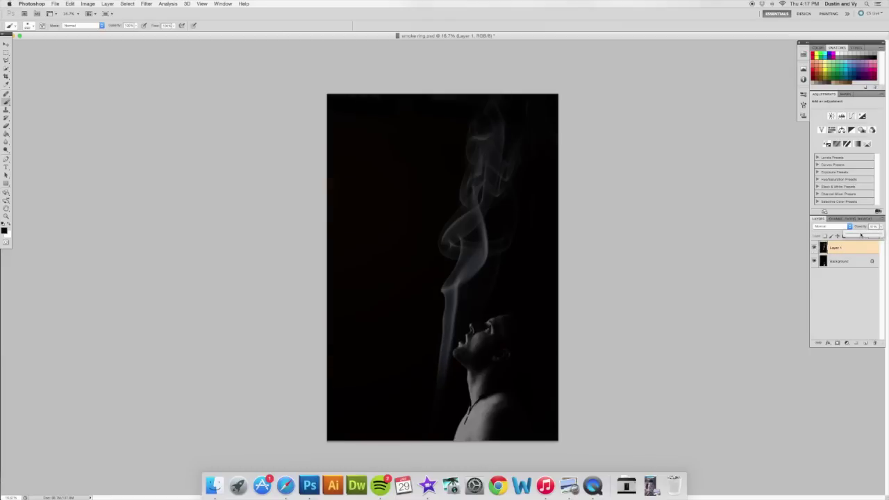
# Step: Free Transform the whole smoke layer, shrinking and tilting it counterclockwise so the smoke rises from the man's mouth, and apply it
pyautogui.click(6, 45)
pyautogui.press('super+a')
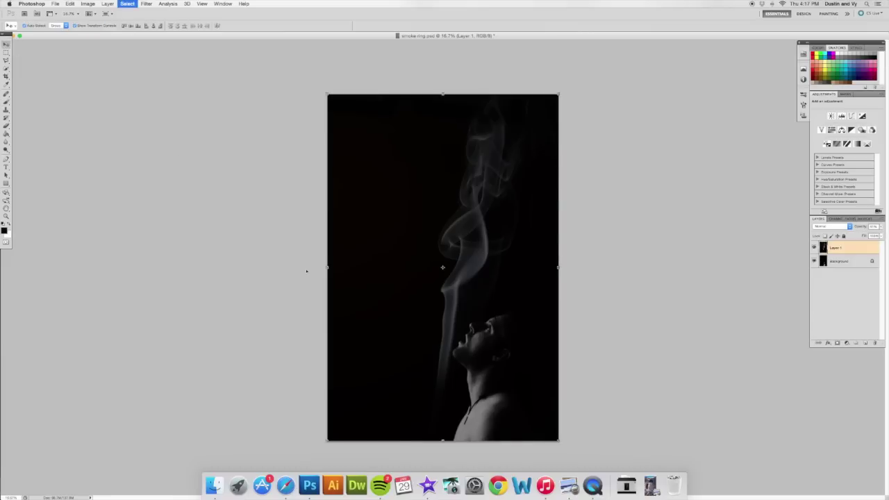
pyautogui.press('super+t')
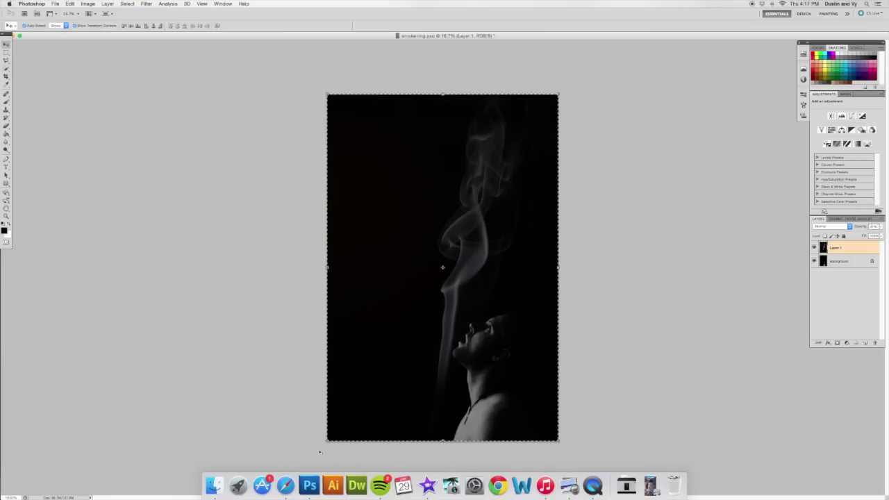
pyautogui.moveTo(328, 440); pyautogui.dragTo(378, 397)
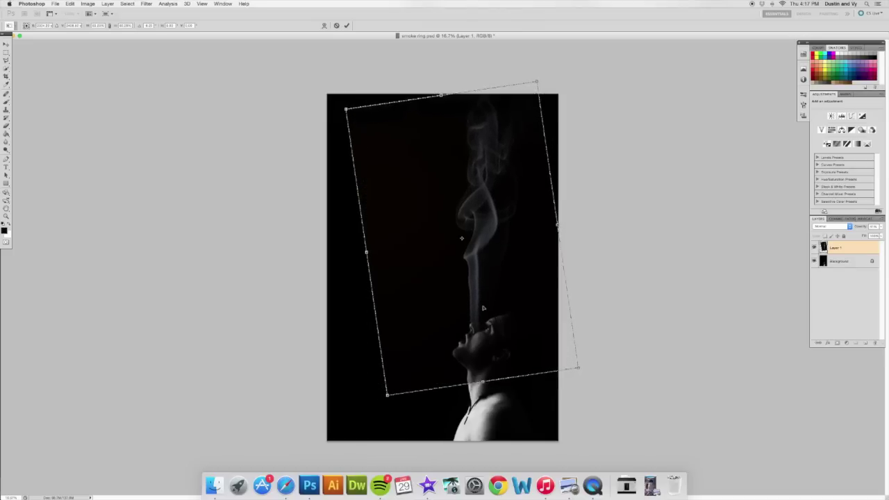
pyautogui.moveTo(479, 300); pyautogui.dragTo(465, 302)
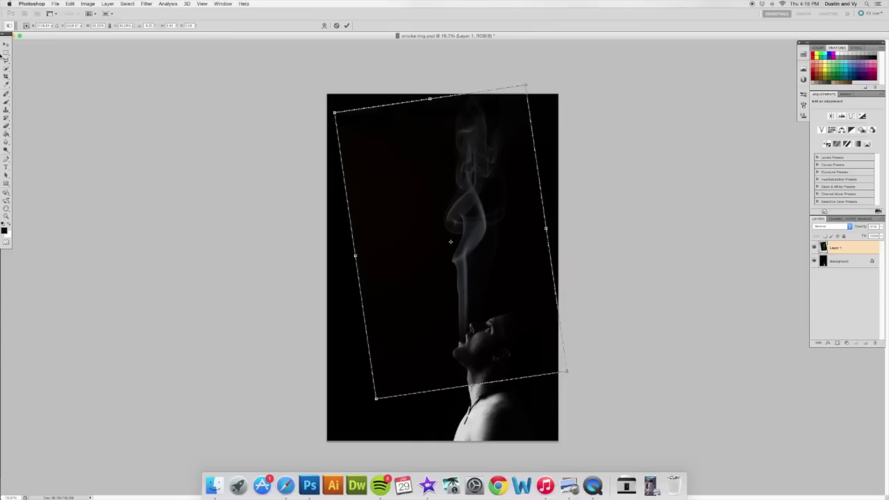
pyautogui.press('v')
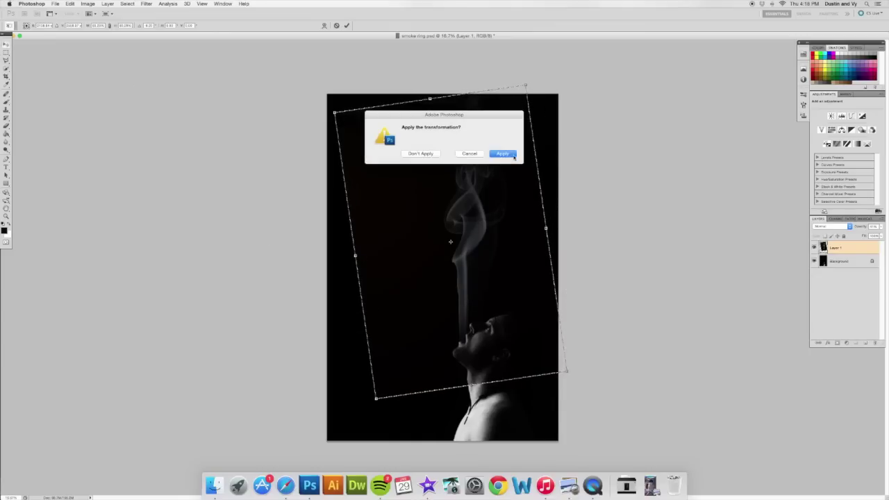
pyautogui.click(512, 154)
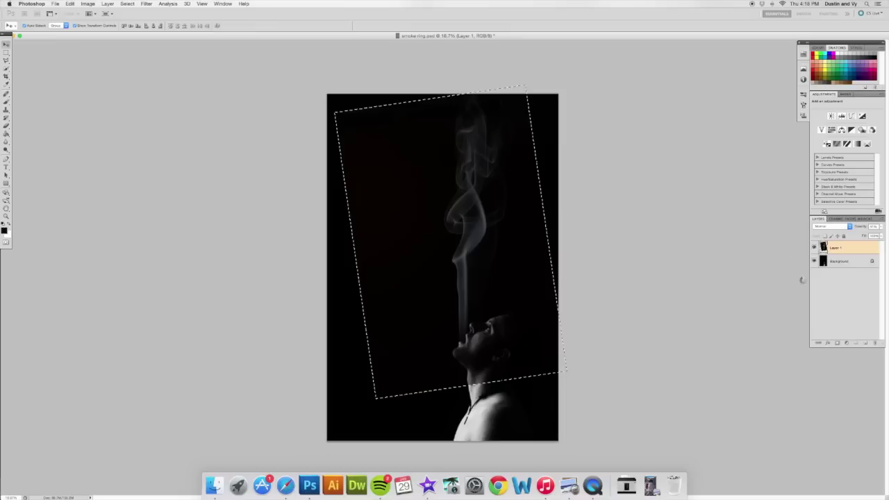
# Step: Add a layer mask to the smoke layer and paint black with an enlarged brush over the man's face, neck and shoulder
pyautogui.click(836, 343)
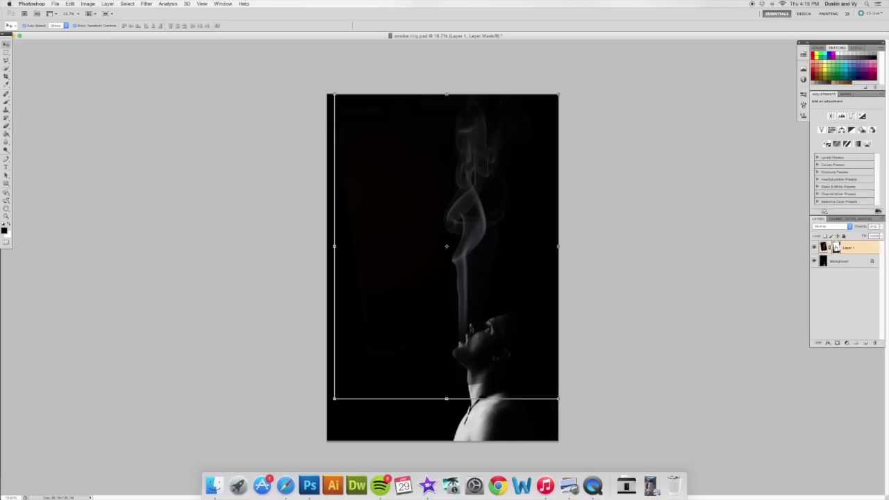
pyautogui.click(6, 102)
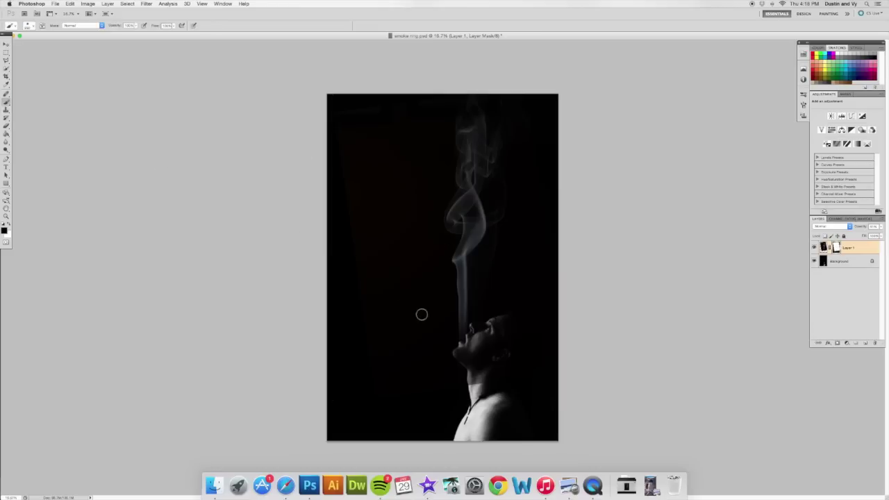
pyautogui.press(']')
pyautogui.press(']')
pyautogui.press(']')
pyautogui.press(']')
pyautogui.press(']')
pyautogui.press(']')
pyautogui.moveTo(463, 365)
pyautogui.mouseDown()
pyautogui.moveTo(485, 374)
pyautogui.moveTo(463, 378)
pyautogui.moveTo(479, 375)
pyautogui.moveTo(529, 327)
pyautogui.moveTo(476, 372)
pyautogui.moveTo(504, 326)
pyautogui.moveTo(484, 331)
pyautogui.moveTo(474, 354)
pyautogui.moveTo(456, 357)
pyautogui.moveTo(465, 368)
pyautogui.moveTo(515, 339)
pyautogui.moveTo(464, 375)
pyautogui.moveTo(481, 384)
pyautogui.moveTo(464, 394)
pyautogui.moveTo(482, 414)
pyautogui.moveTo(543, 432)
pyautogui.moveTo(519, 438)
pyautogui.mouseUp()
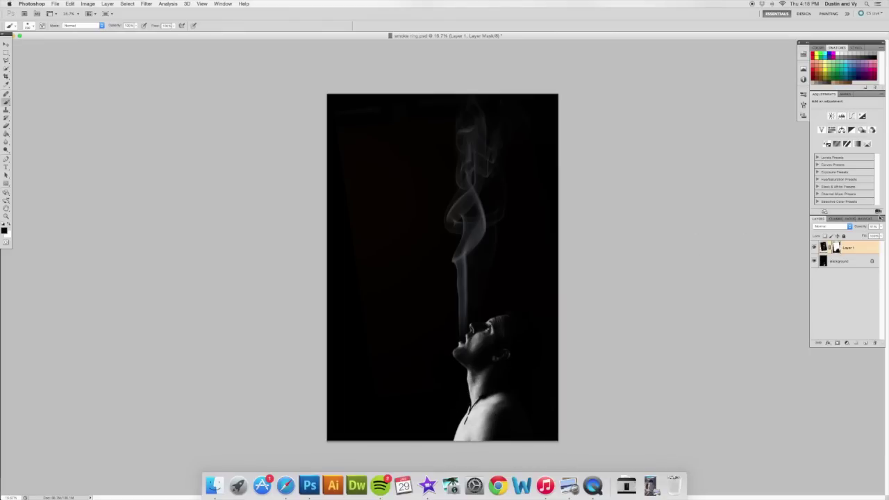
# Step: Set the smoke layer's opacity to 100% and open the layer's context options
pyautogui.click(881, 227)
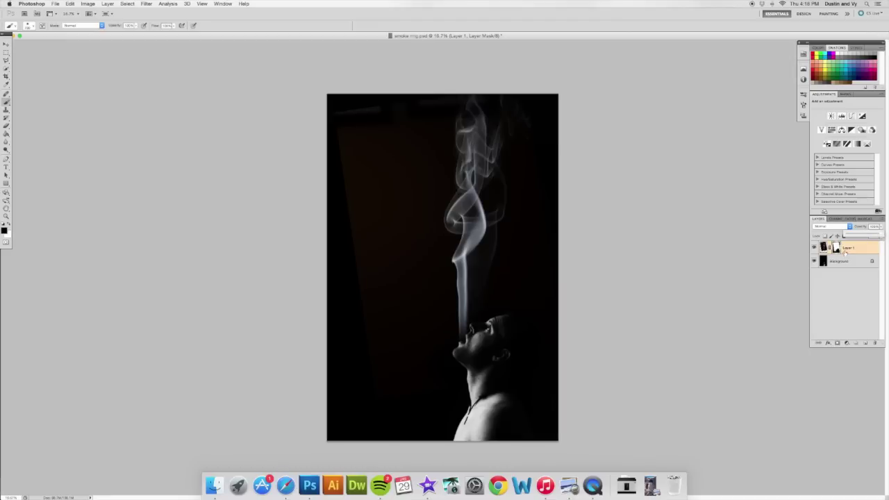
pyautogui.rightClick(846, 251)
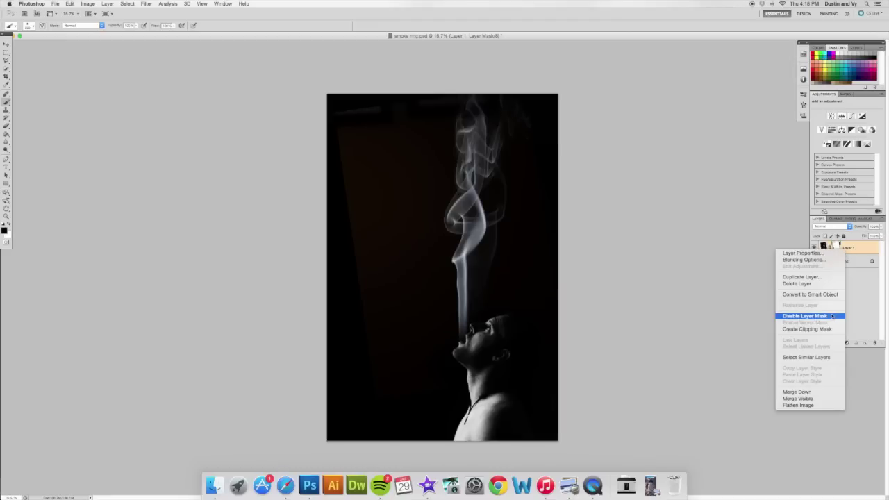